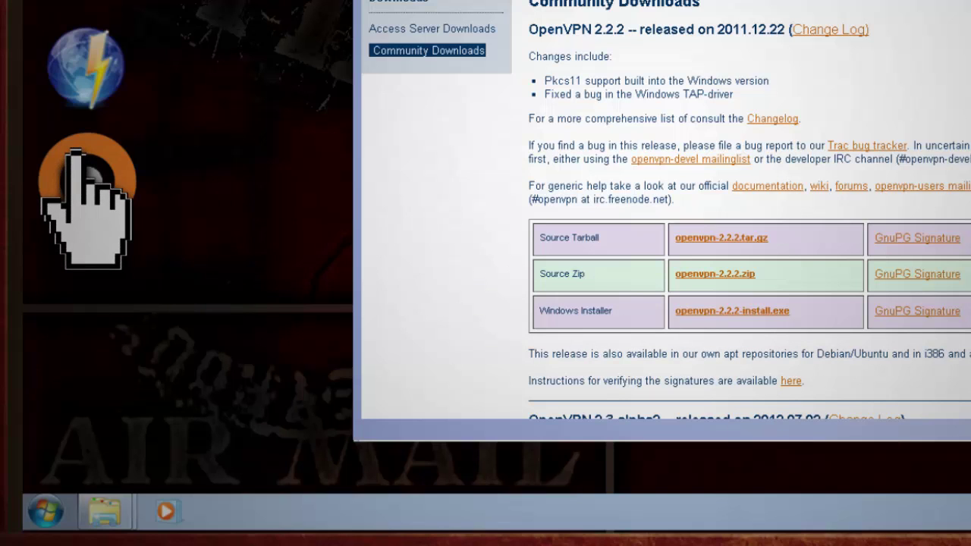
# From Start > OpenVPN > Shortcuts, open the configuration file directory and the sample configuration files folder
pyautogui.click(46, 512)
pyautogui.click(97, 427)
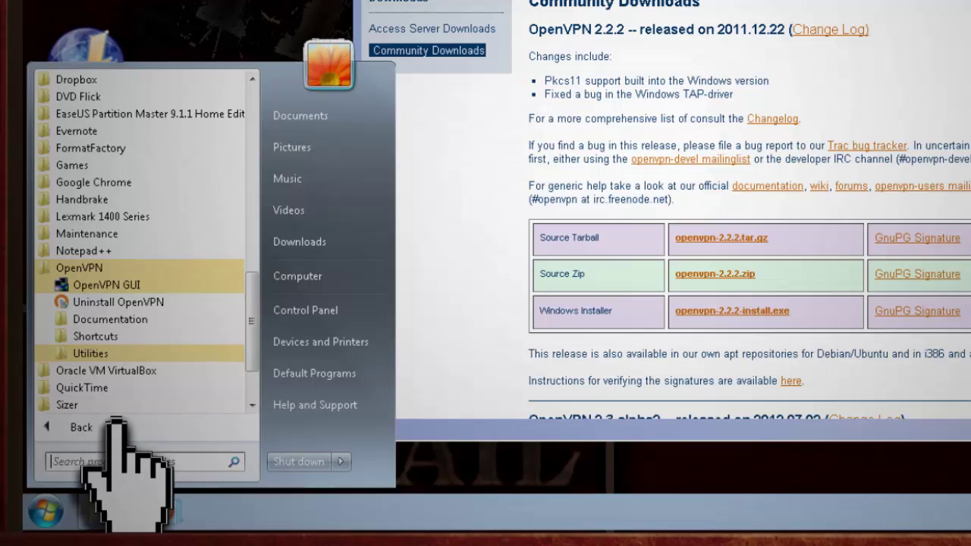
pyautogui.click(98, 336)
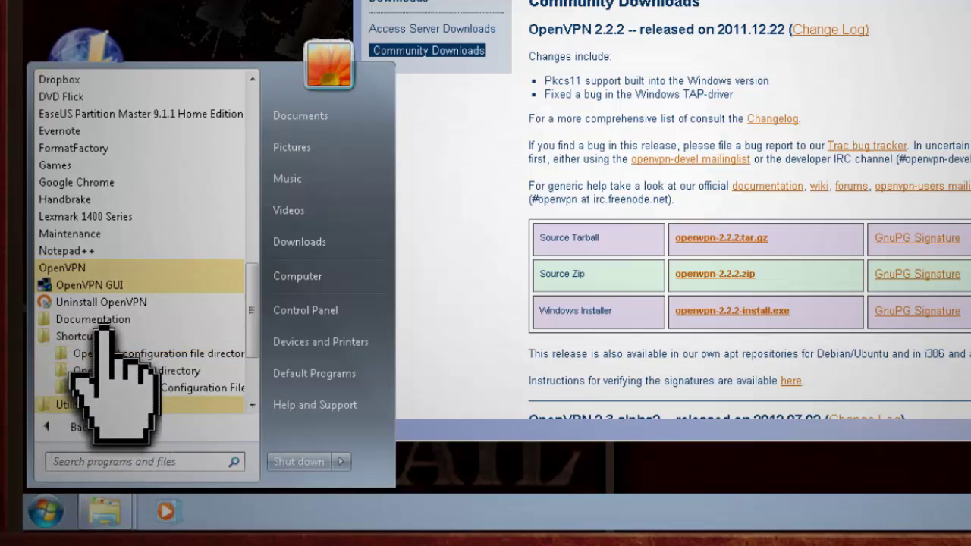
pyautogui.click(152, 351)
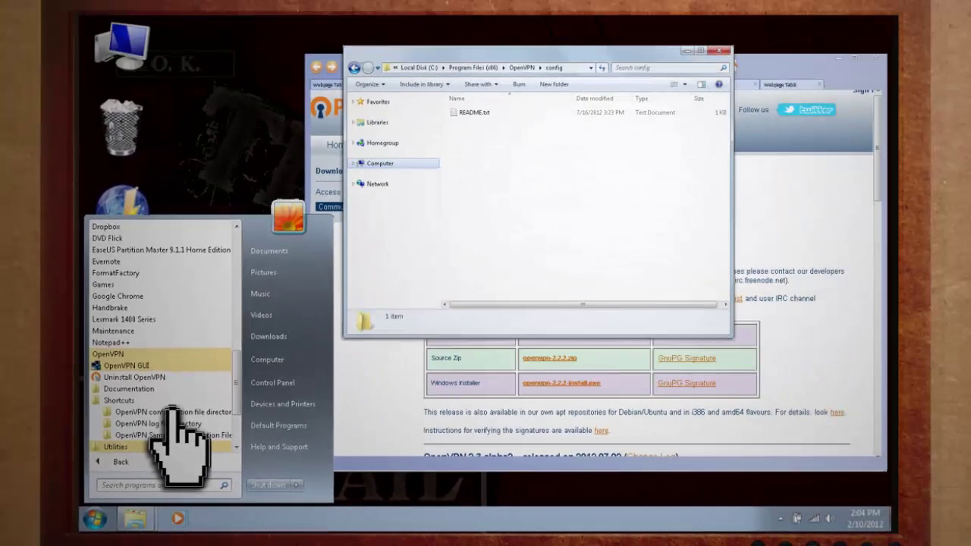
pyautogui.click(182, 435)
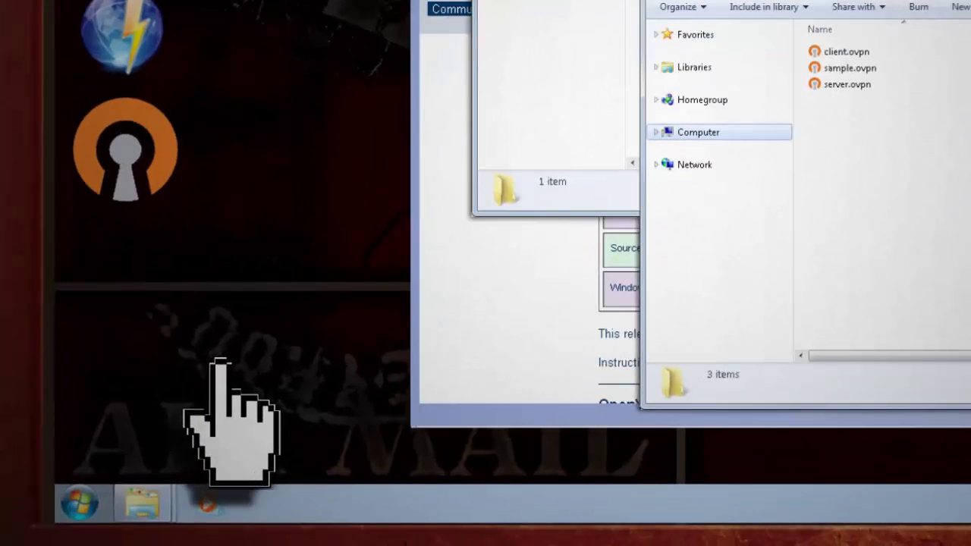
# Launch cmd and change into C:\Program Files (x86)\OpenVPN\easy-rsa
pyautogui.click(96, 516)
pyautogui.write('cmd')
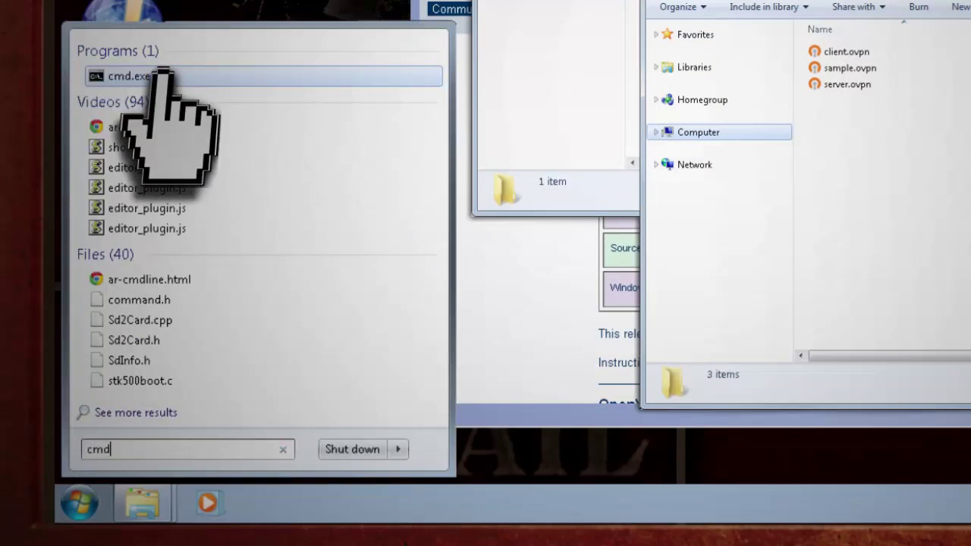
pyautogui.click(171, 74)
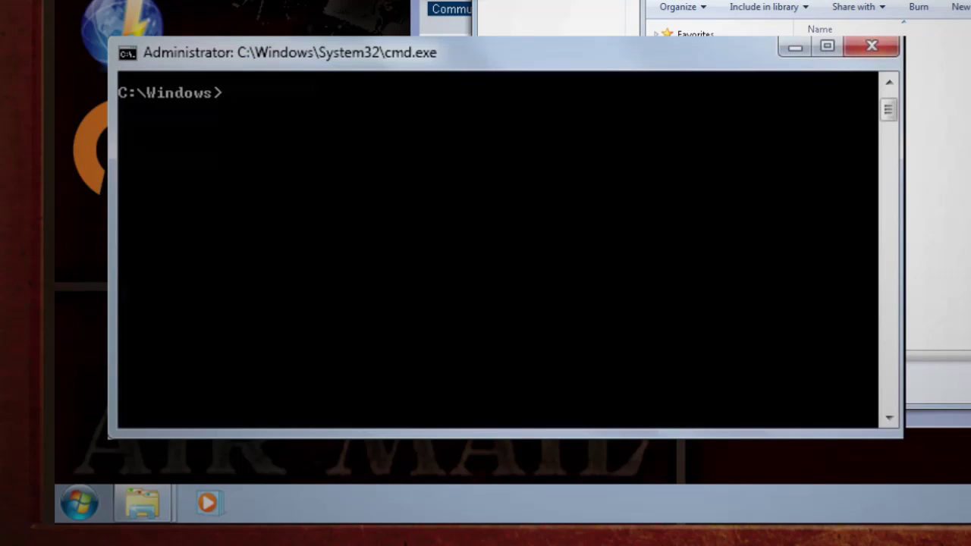
pyautogui.write('cd..')
pyautogui.press('Return')
pyautogui.write('cd Program F')
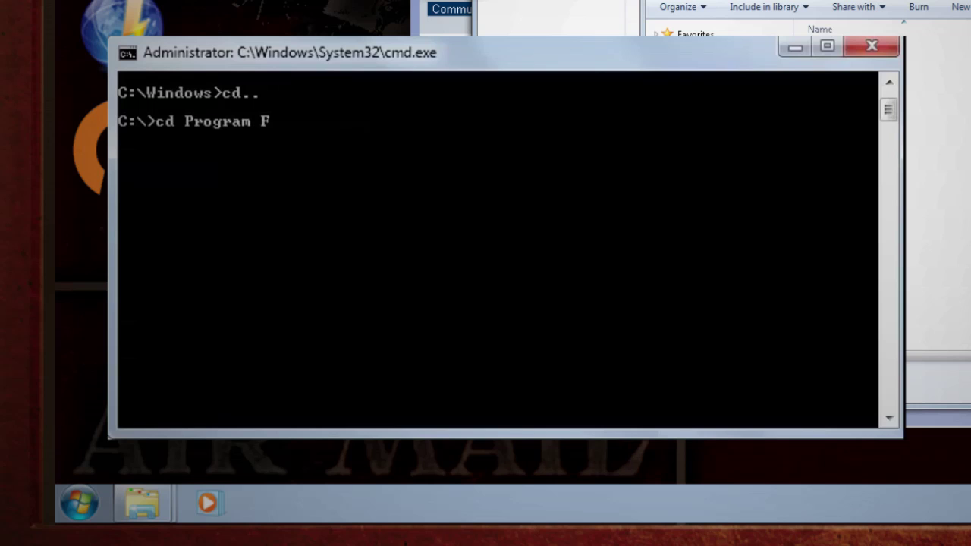
pyautogui.write('iles (x86')
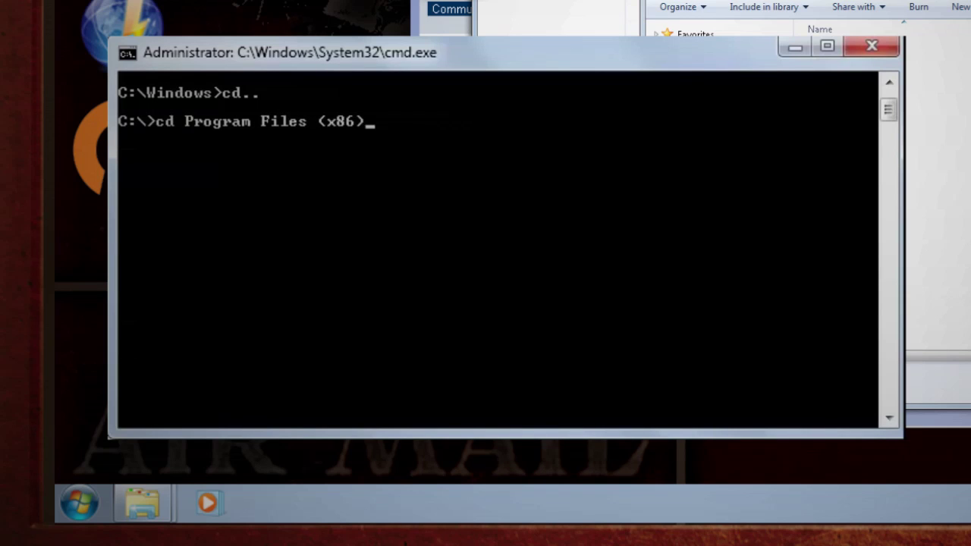
pyautogui.write(')\\OpenVPN\\easy-')
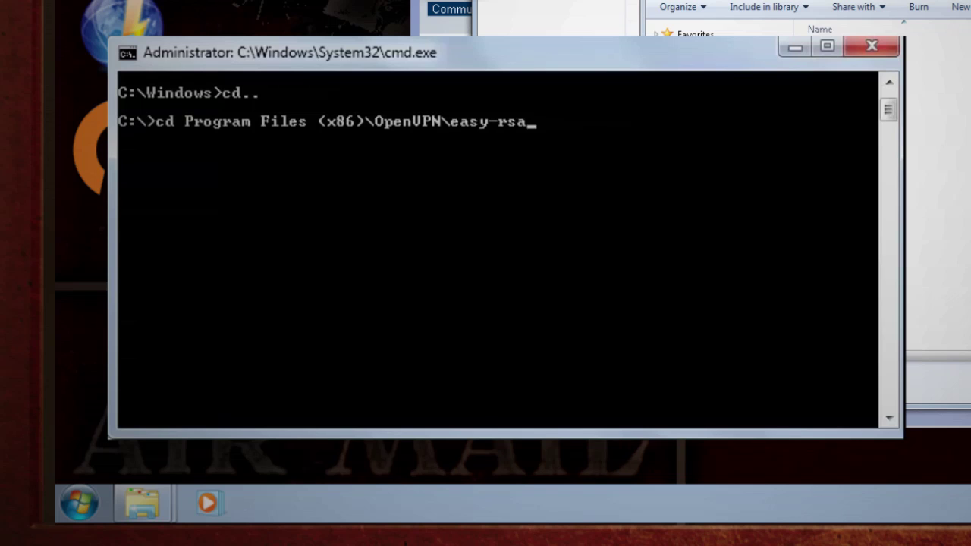
pyautogui.write('rsa')
pyautogui.press('Return')
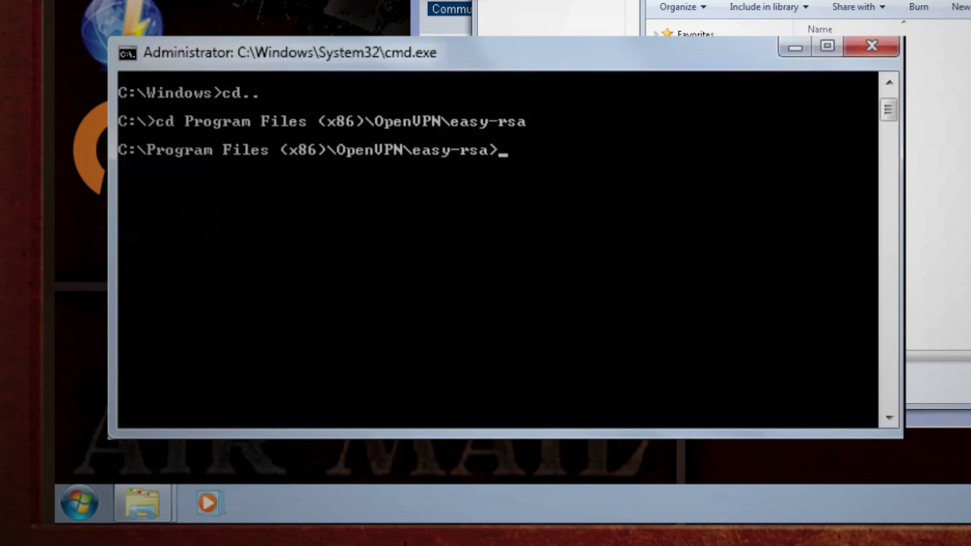
# Run init-config, vars and clean-all to create vars.bat and reset the keys
pyautogui.write('init-config')
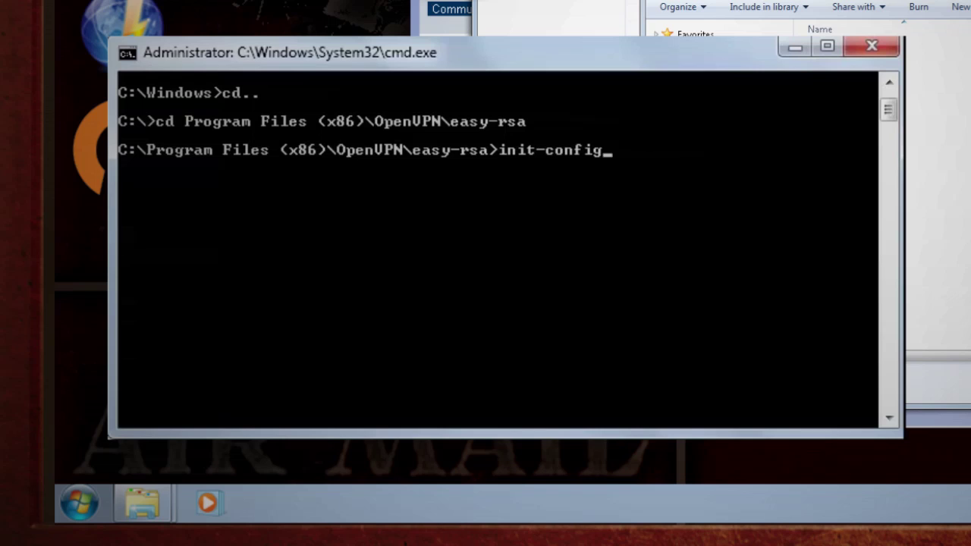
pyautogui.press('Return')
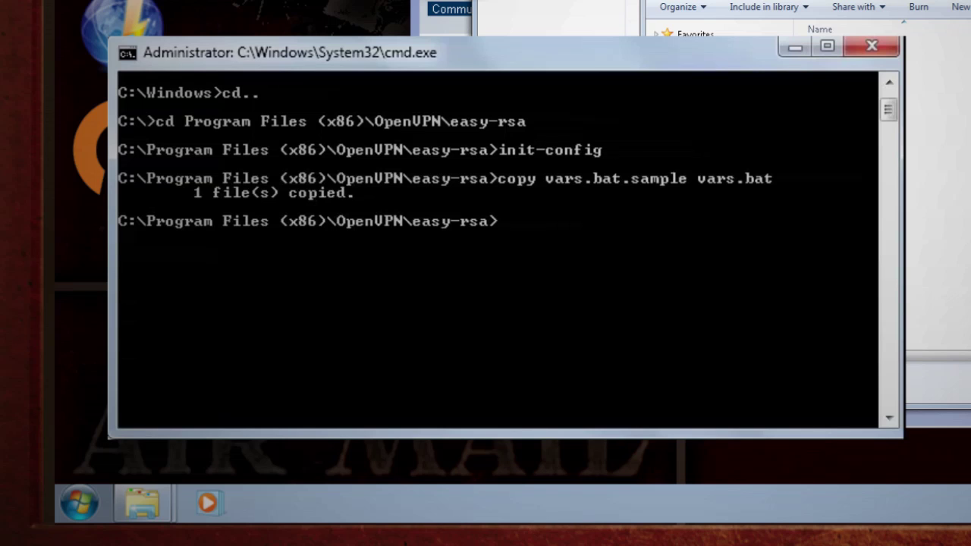
pyautogui.write('vars')
pyautogui.press('Return')
pyautogui.write('clean-all')
pyautogui.press('Return')
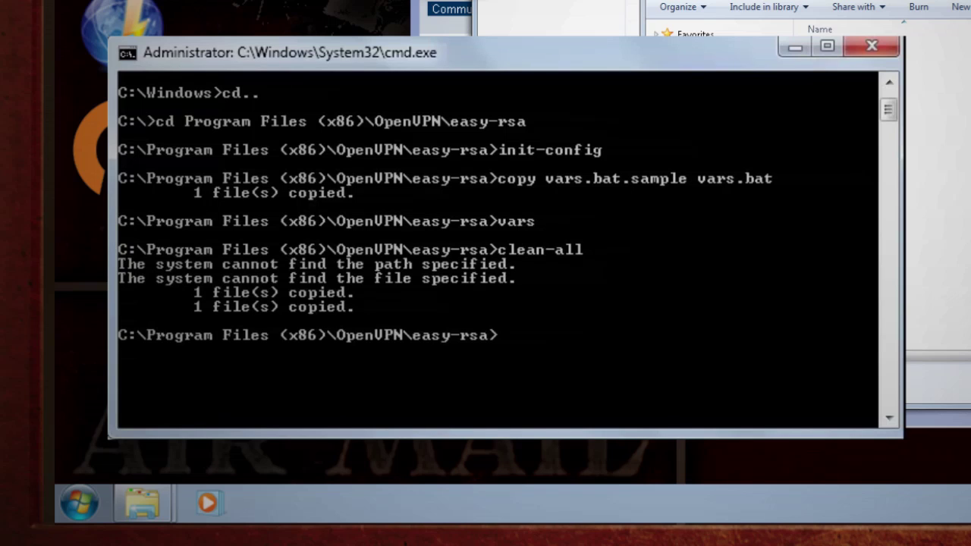
pyautogui.write('build-ca')
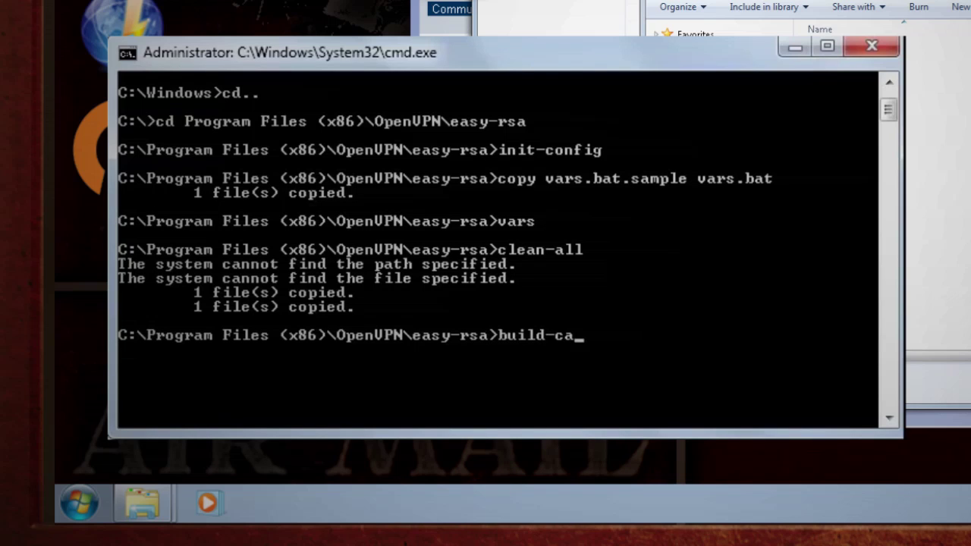
# Run build-ca with country US, state NC, locality Durham and organisation tinkerVPN
pyautogui.press('Return')
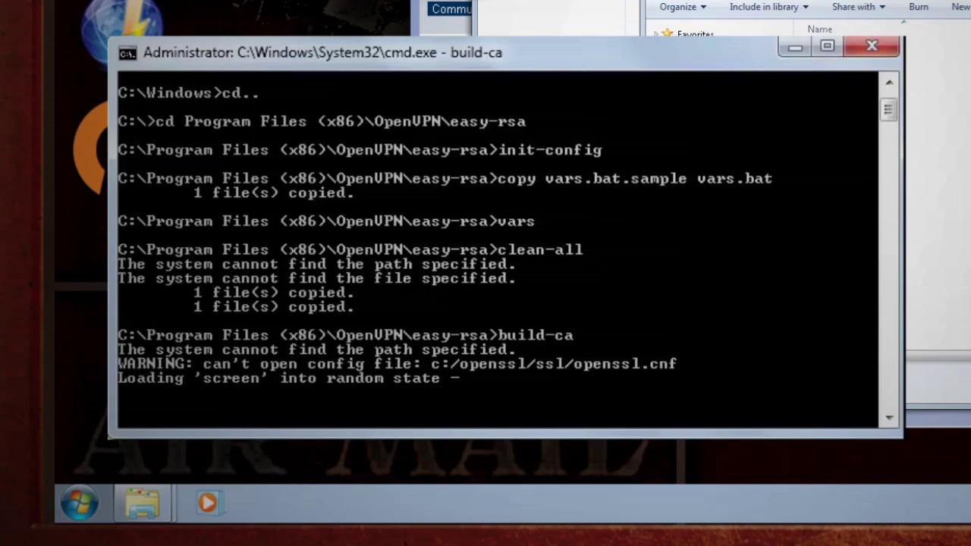
pyautogui.write('US')
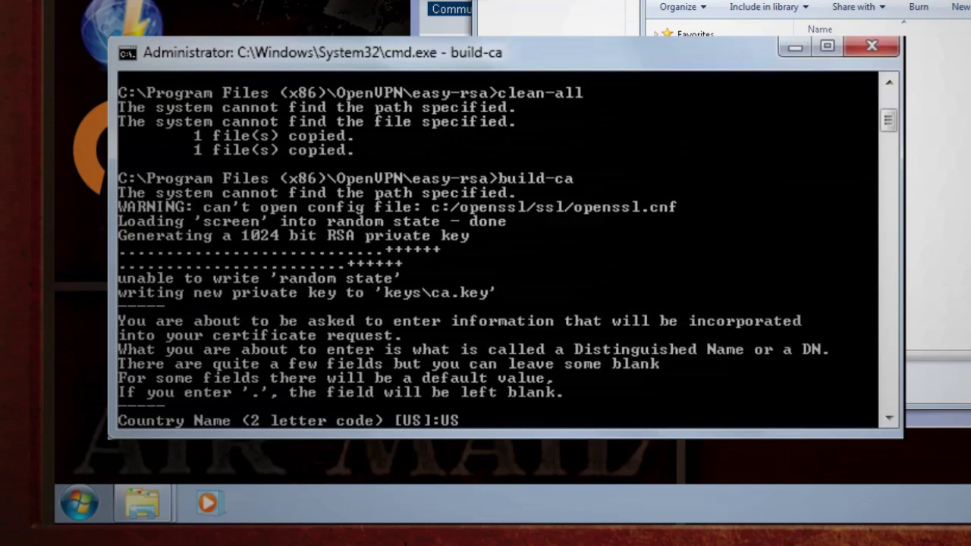
pyautogui.press('Return')
pyautogui.write('NC')
pyautogui.press('Return')
pyautogui.write('Durham')
pyautogui.press('Return')
pyautogui.write('tinkerVPN')
pyautogui.press('Return')
pyautogui.write('tinkerVPN')
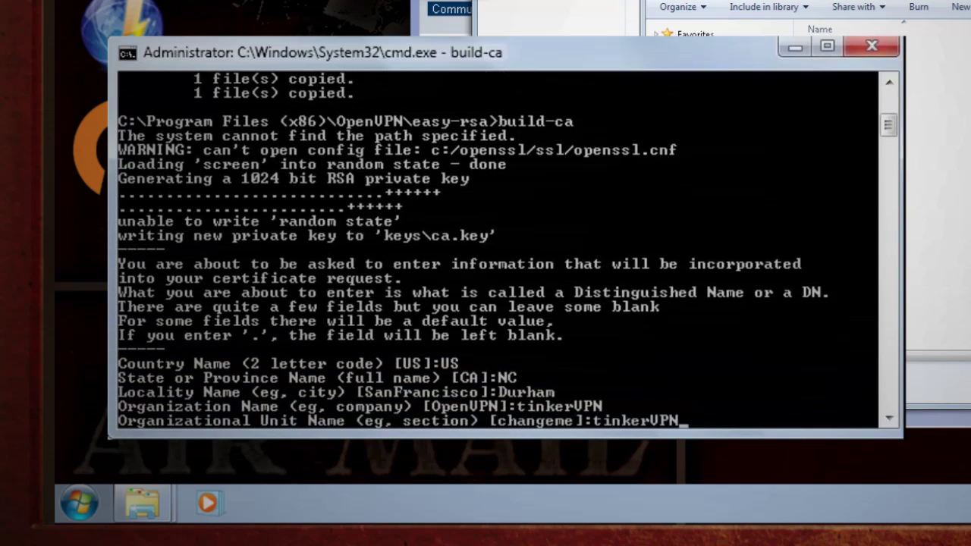
pyautogui.press('Return')
pyautogui.write('Administ')
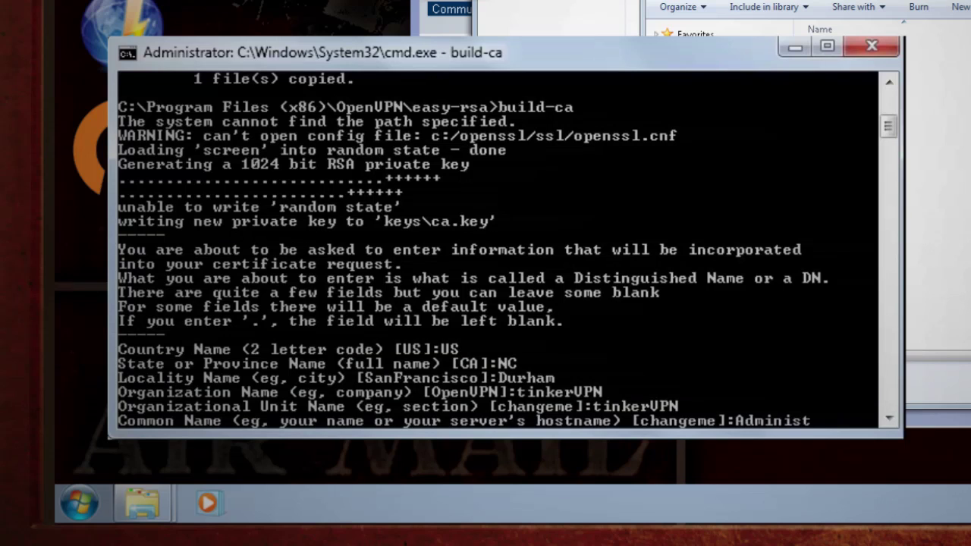
pyautogui.write('rator')
pyautogui.press('Return')
pyautogui.press('Return')
# Enter the administrator e-mail, then copy keys\ca.crt into ..\config\
pyautogui.press('Return')
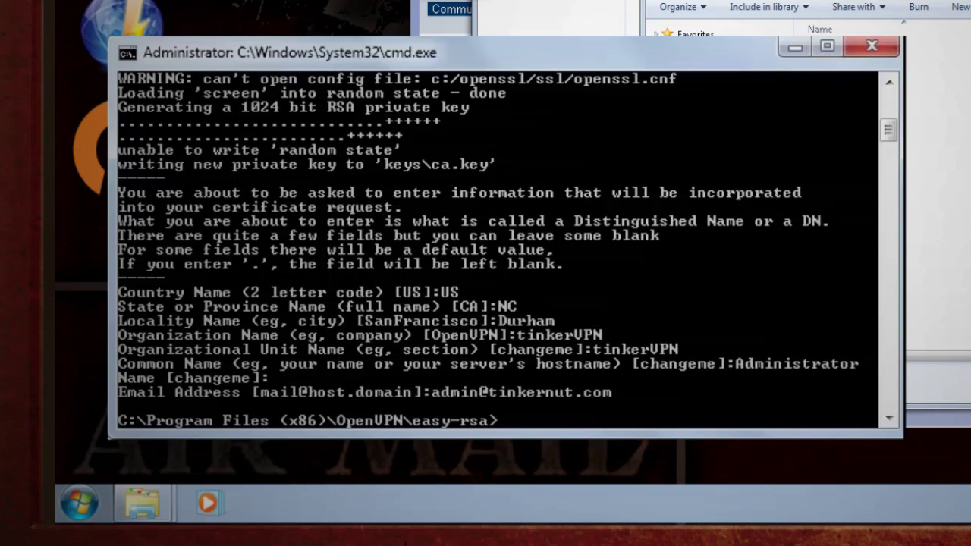
pyautogui.write('copy keys\\ca.crt ..\\config\\')
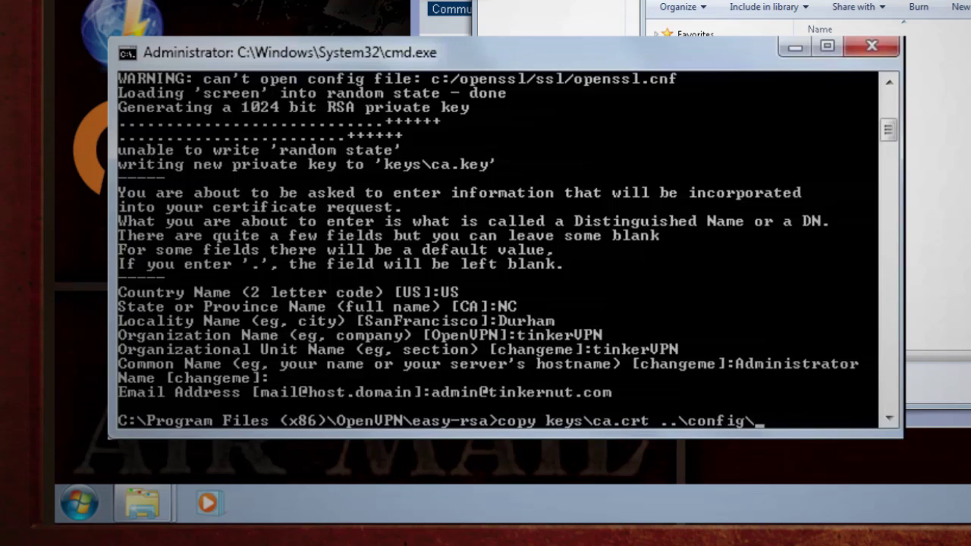
pyautogui.press('Return')
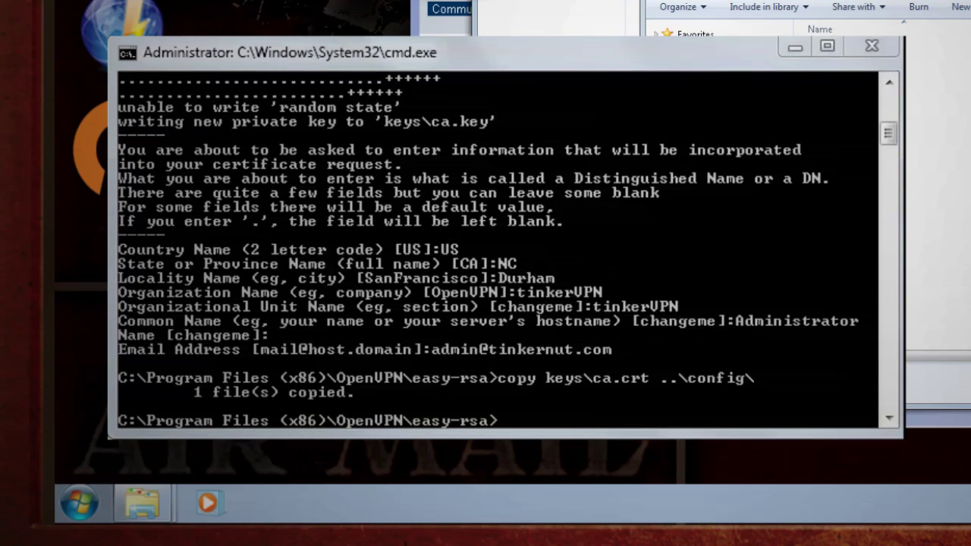
# Reload vars and start build-key-server TinkerVPN with US, NC, Durham and organisation TinkerVPN
pyautogui.write('vars')
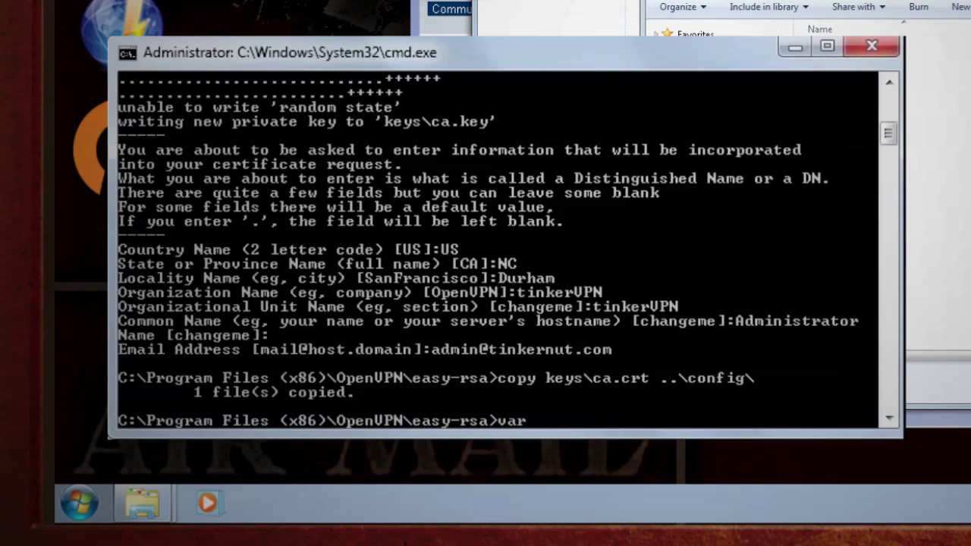
pyautogui.press('Return')
pyautogui.write('build-key-')
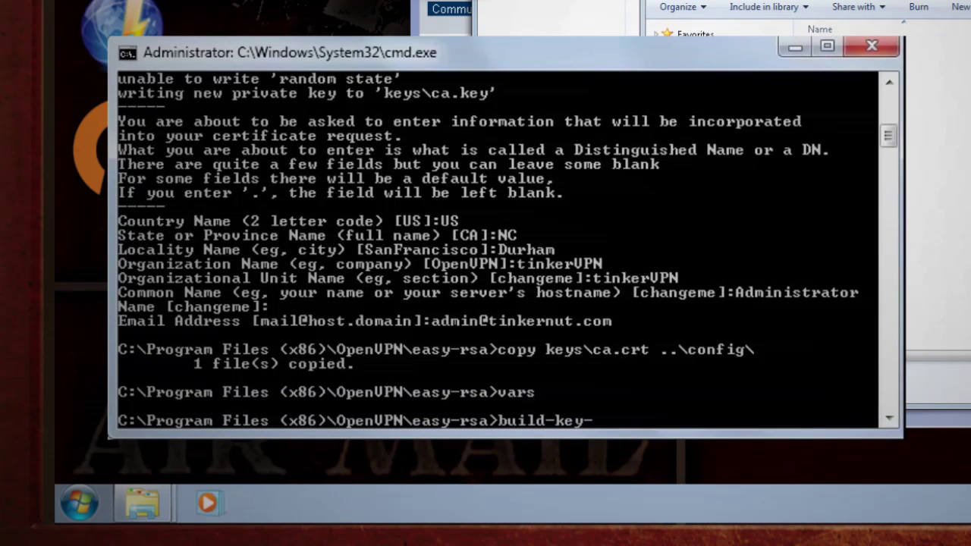
pyautogui.write('server Tinke')
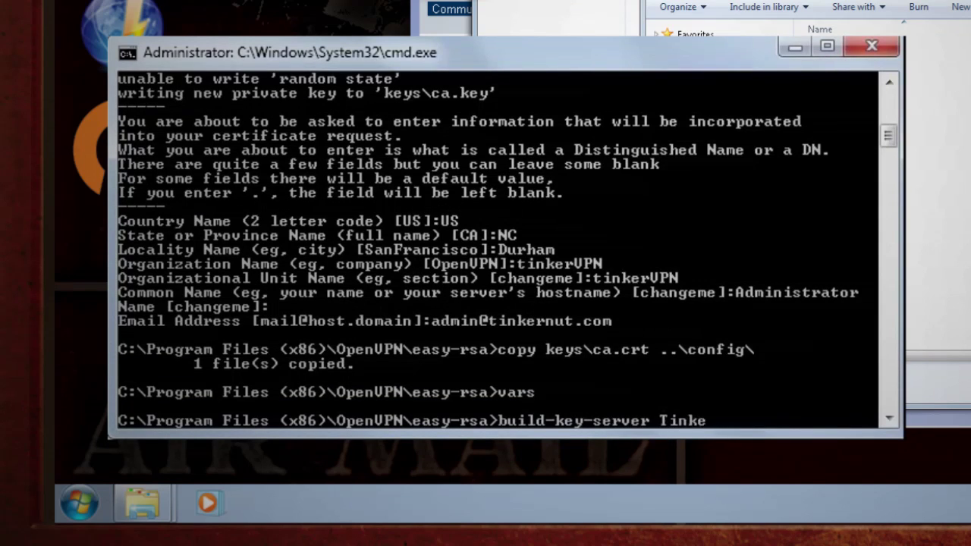
pyautogui.write('rVPN')
pyautogui.press('Return')
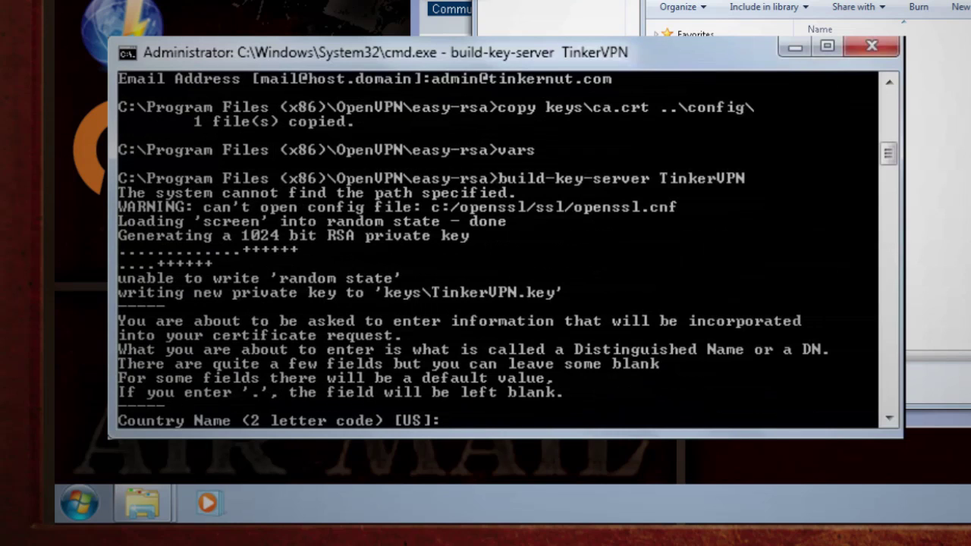
pyautogui.press('Return')
pyautogui.write('NC')
pyautogui.press('Return')
pyautogui.write('Durham')
pyautogui.press('Return')
pyautogui.write('TinkerVPN')
pyautogui.press('Return')
pyautogui.write('TinkerV')
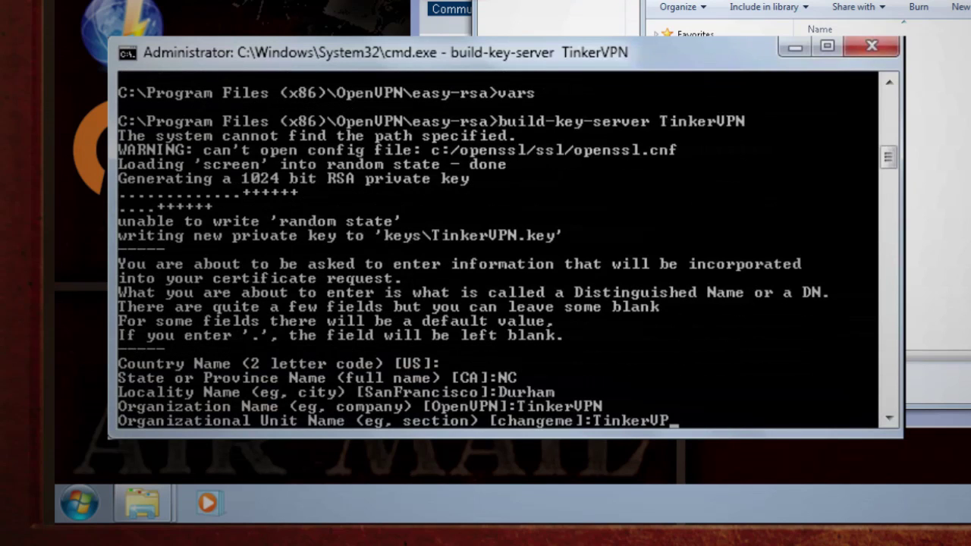
pyautogui.write('N')
pyautogui.press('Return')
# Set common name tinkervpn.tinkervpn.com.local, leave extras blank, and sign and commit the certificate
pyautogui.write('tinkervpn.tinkervpn.com.lo')
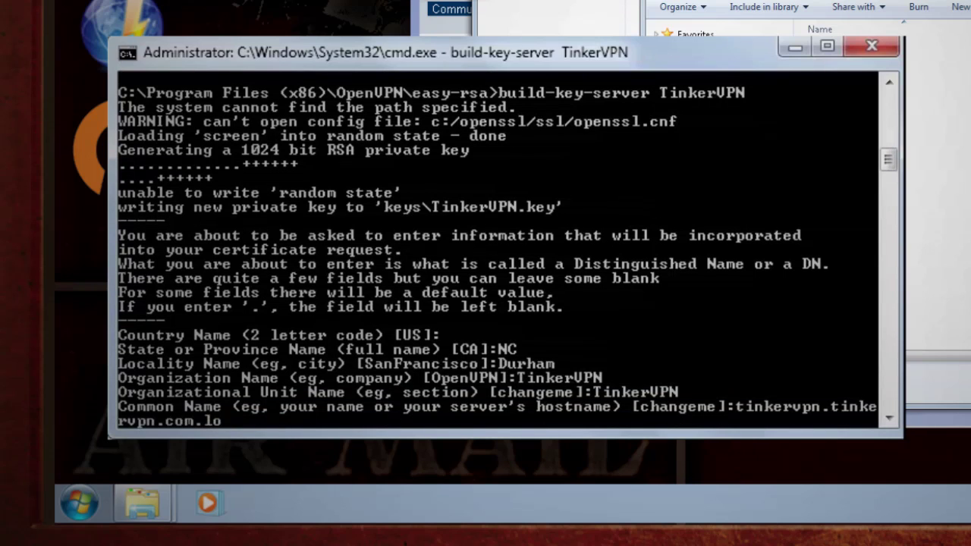
pyautogui.write('cal')
pyautogui.press('Return')
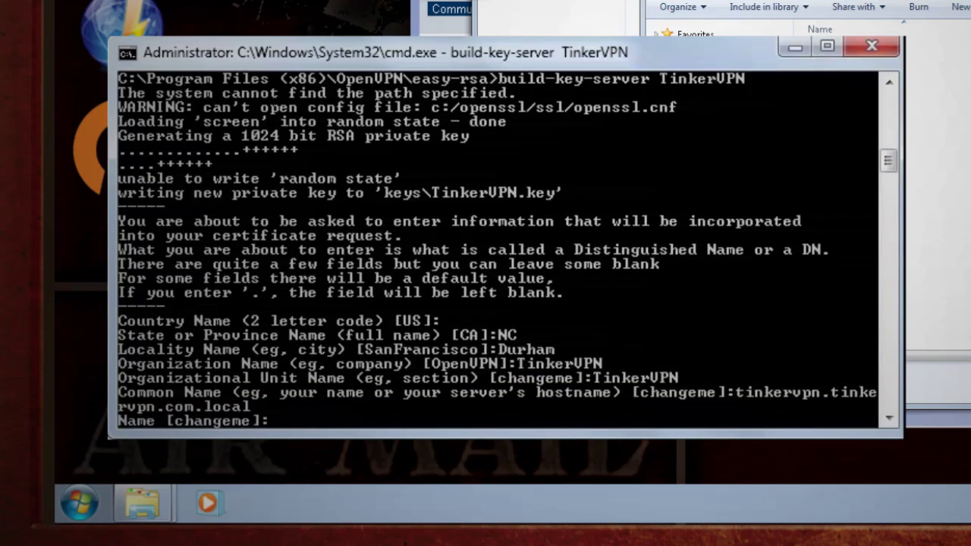
pyautogui.press('Return')
pyautogui.press('Return')
pyautogui.press('Return')
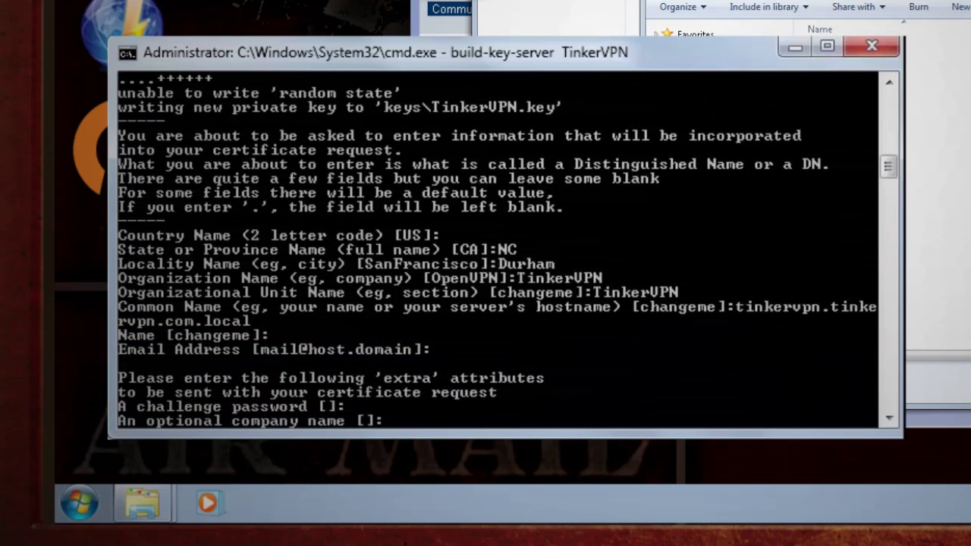
pyautogui.press('Return')
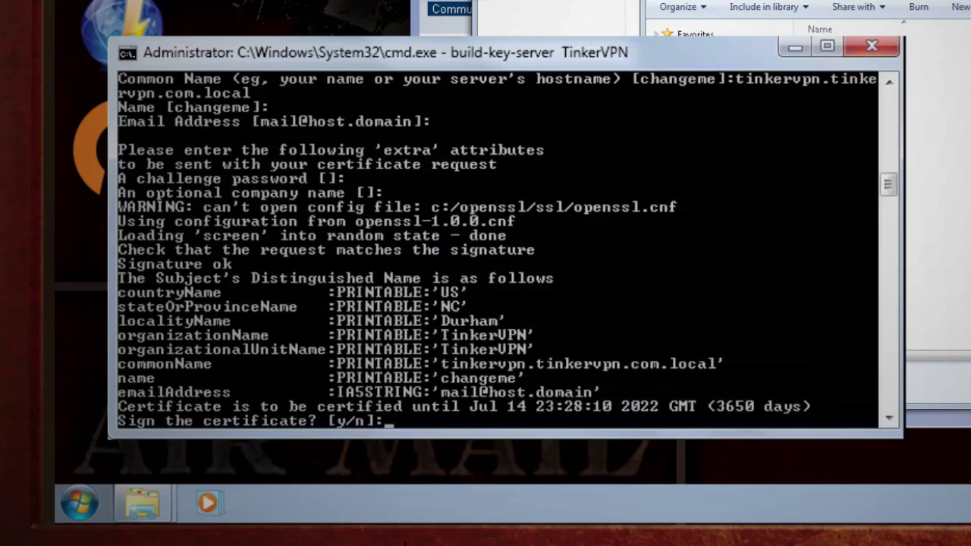
pyautogui.write('y')
pyautogui.press('Return')
pyautogui.write('y')
pyautogui.press('Return')
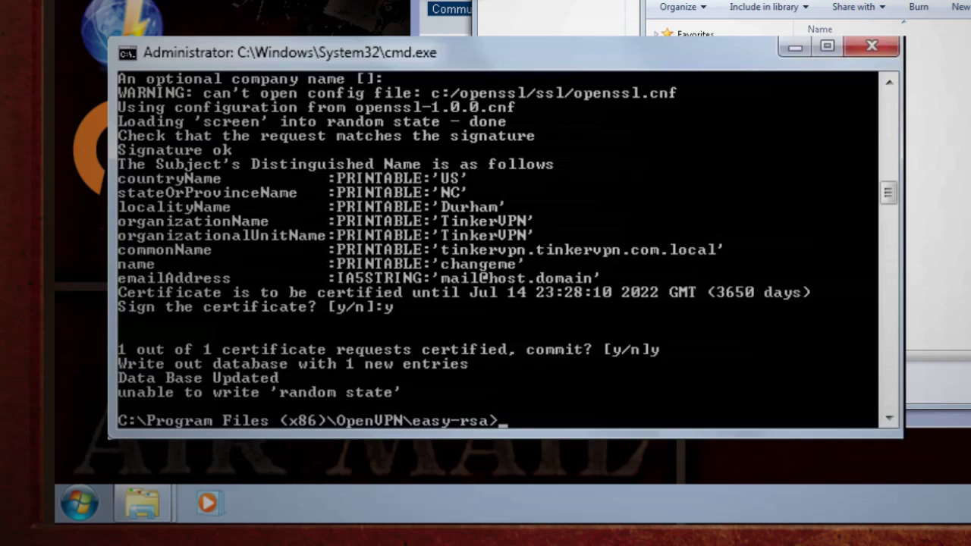
# Set RANDFILE=.rnd and generate the 1024-bit Diffie-Hellman parameters with build-dh
pyautogui.write('set RANDFILE')
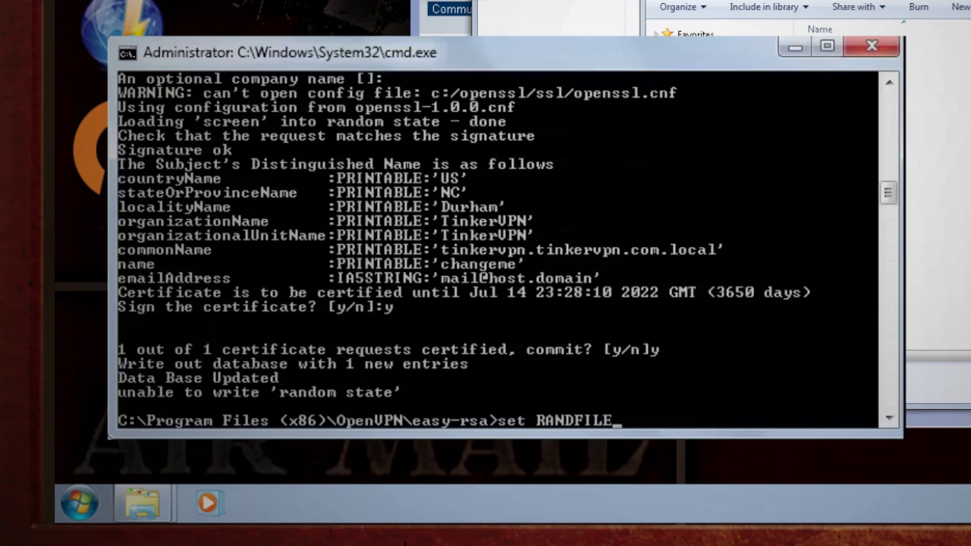
pyautogui.write('=.rnd')
pyautogui.press('Return')
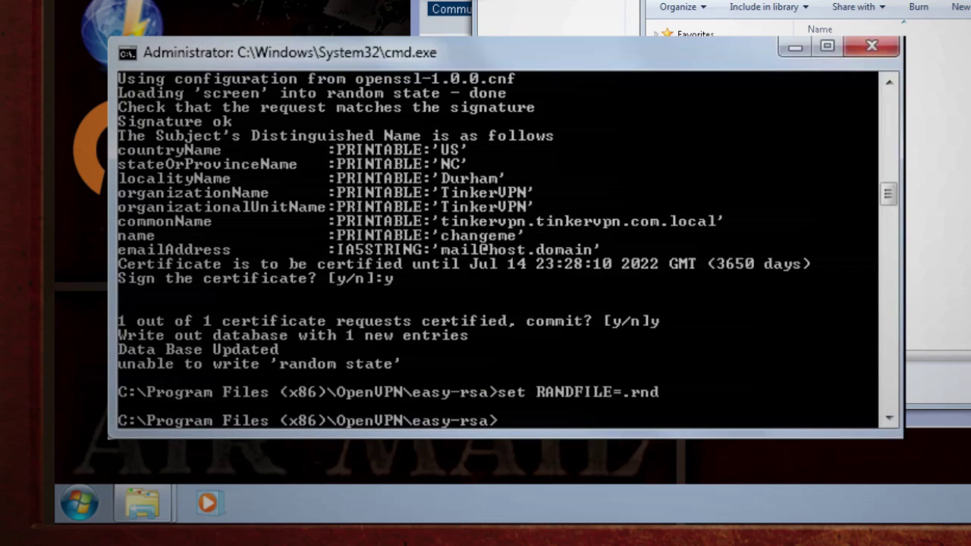
pyautogui.write('build-dh')
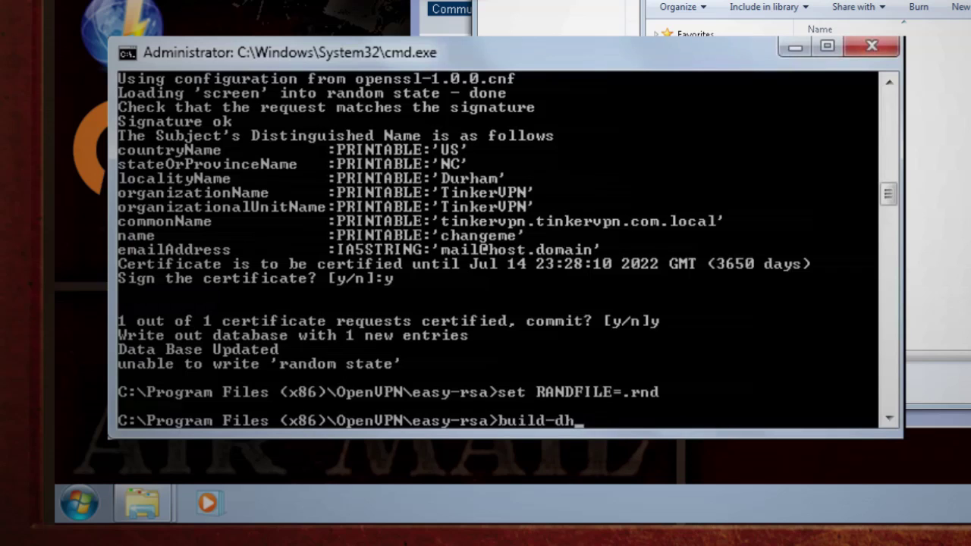
pyautogui.press('Return')
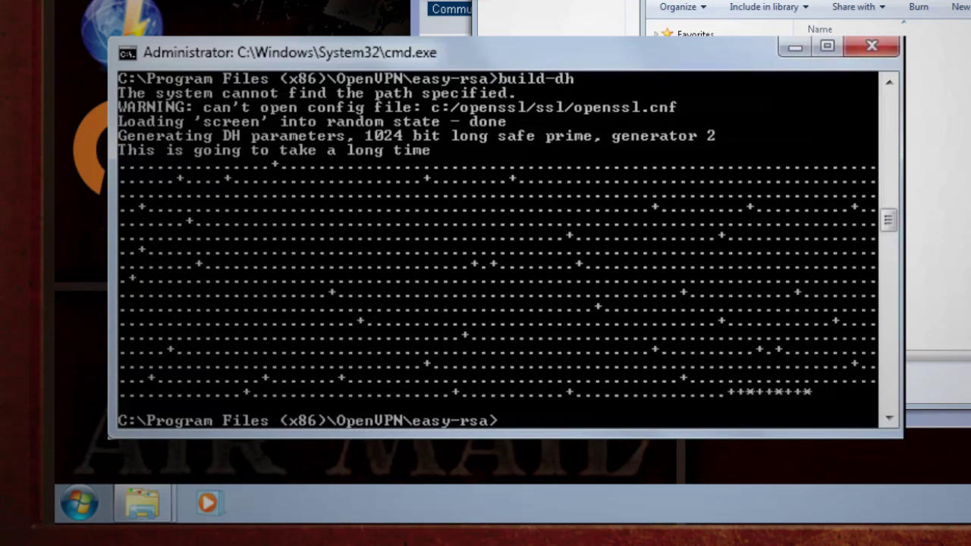
# Copy keys\TinkerVPN.crt, keys\TinkerVPN.key and keys\dh1024.pem into ..\config\
pyautogui.write('copy keys\\TinkerVPN.crt ..\\config\\')
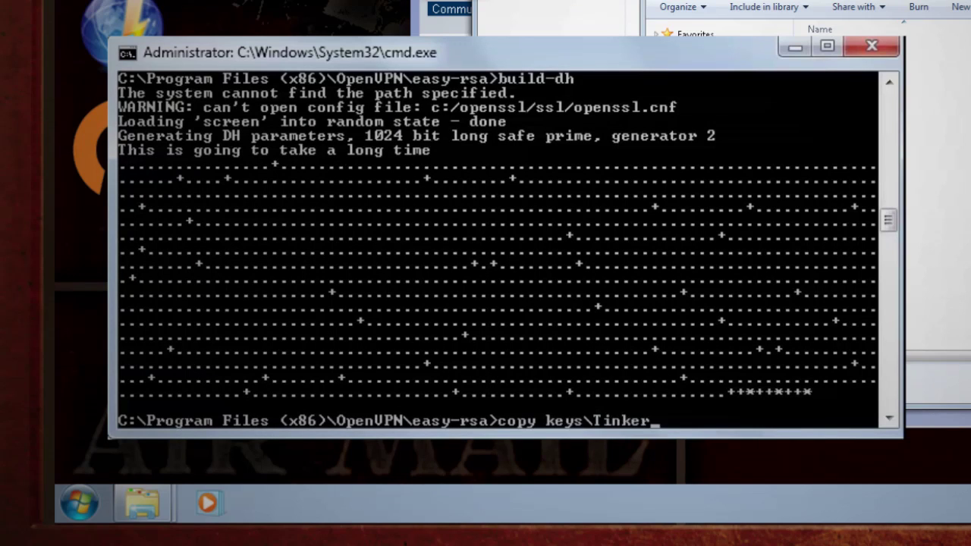
pyautogui.press('Return')
pyautogui.write('copy keys\\TinkerVPN.key ..\\config\\')
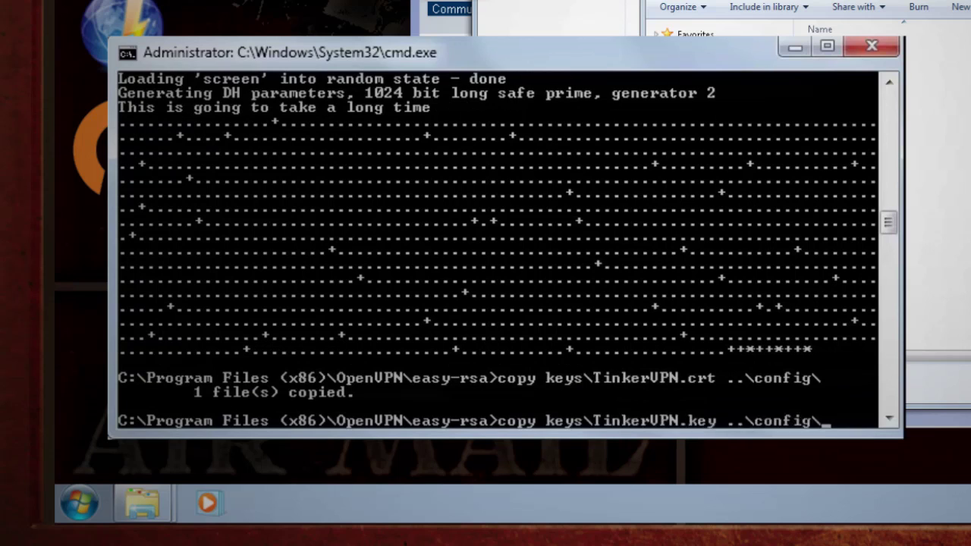
pyautogui.press('Return')
pyautogui.write('copy keys\\dh1024.pem ..\\config\\')
pyautogui.press('Return')
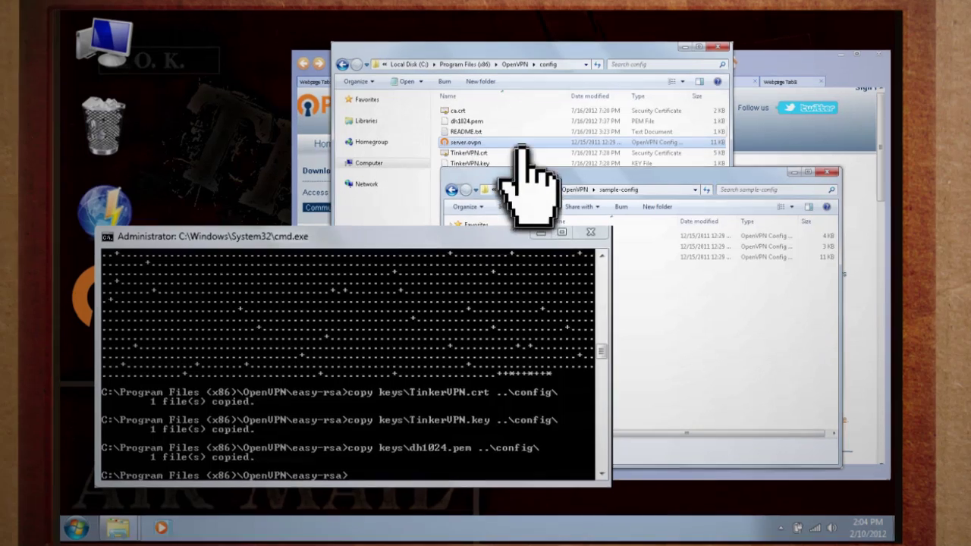
# Open the config folder's server.ovpn with Edit with Notepad++
pyautogui.click(665, 167)
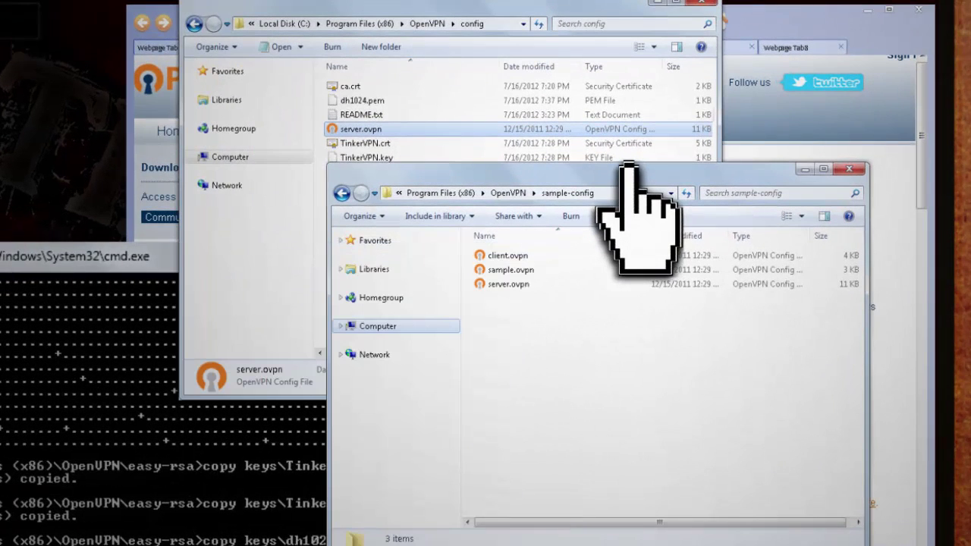
pyautogui.click(507, 283)
pyautogui.click(385, 126)
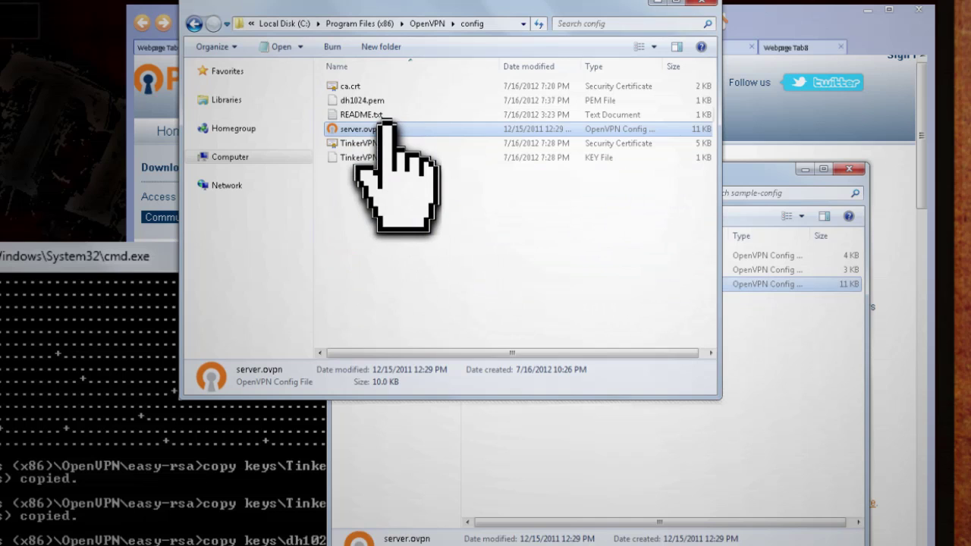
pyautogui.rightClick(385, 125)
pyautogui.click(429, 190)
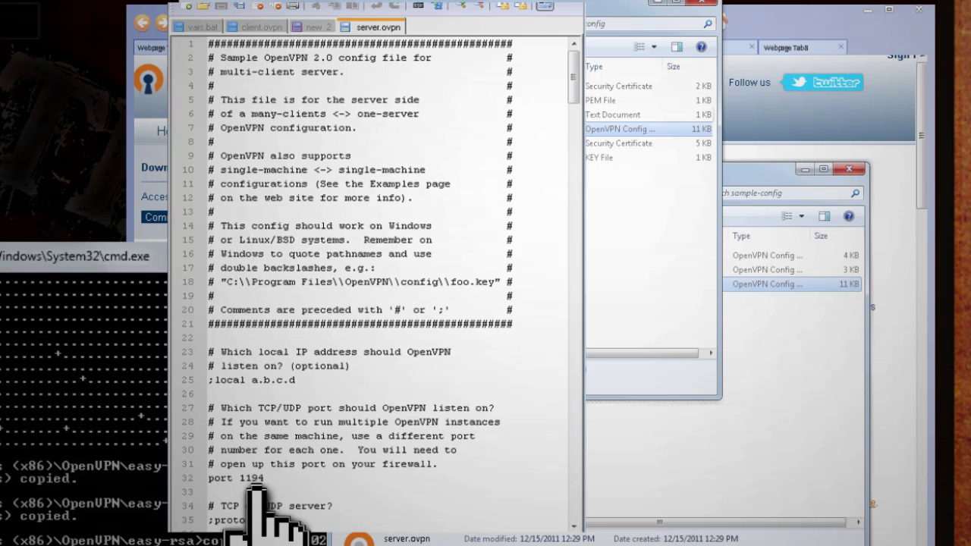
# Review server.ovpn's ca, cert, key, dh1024.pem and 10.8.0.0 server lines, then close Notepad++
pyautogui.scroll(-20, 573, 212)
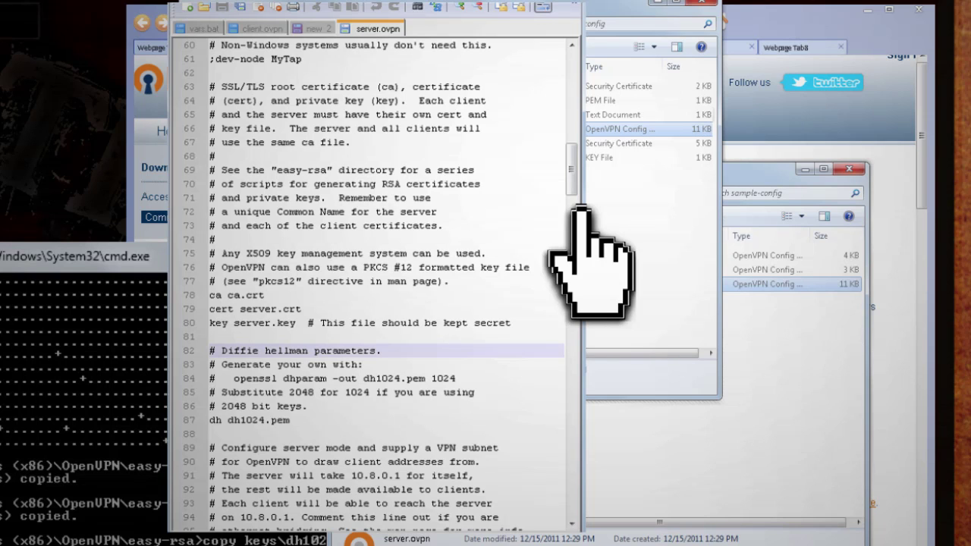
pyautogui.scroll(-8, 581, 213)
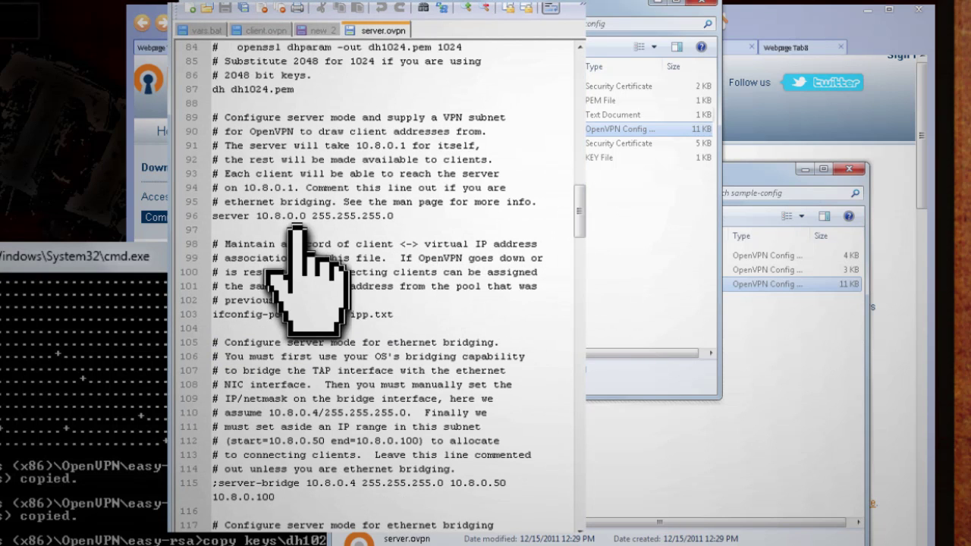
pyautogui.click(580, 3)
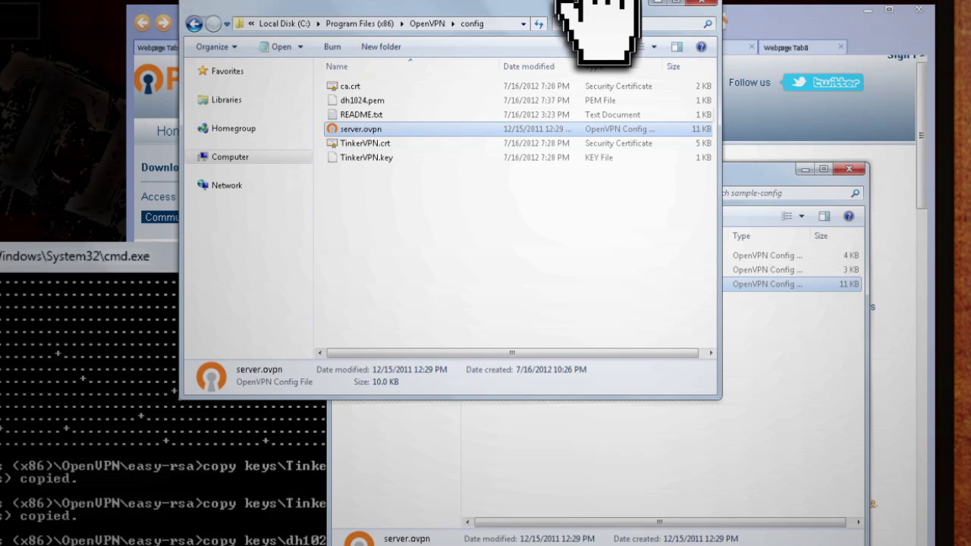
# Choose Start OpenVPN on this config file for server.ovpn
pyautogui.rightClick(373, 128)
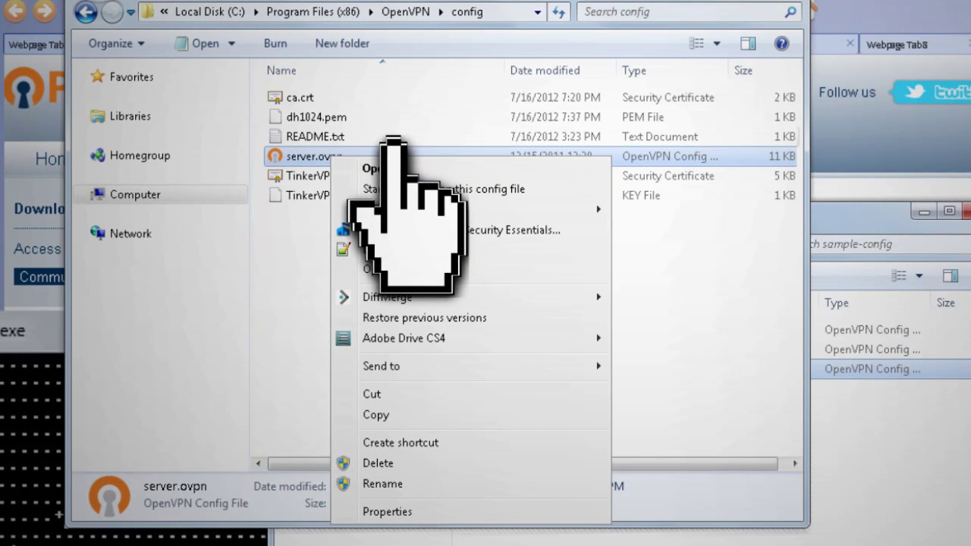
pyautogui.click(422, 188)
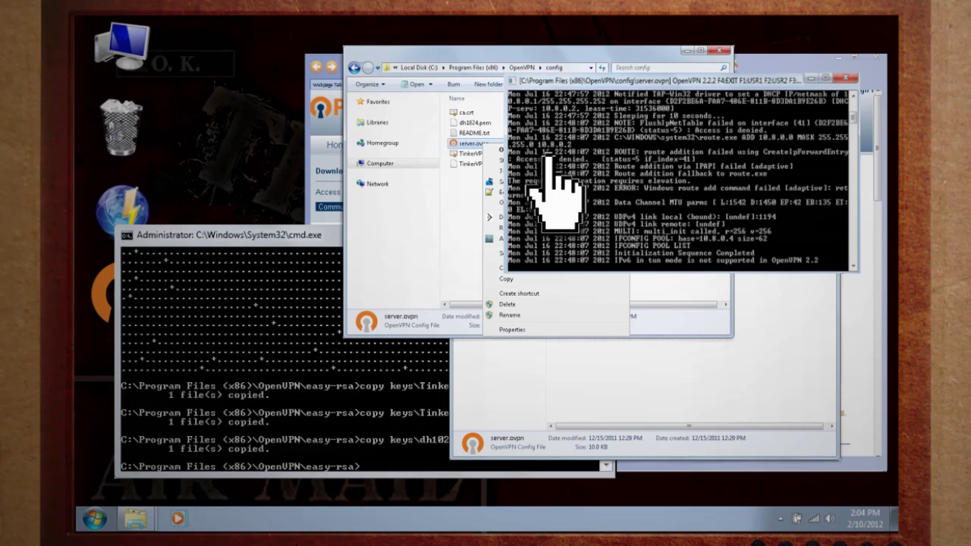
# Reload vars and build and commit a signed client key named gigafide
pyautogui.click(268, 236)
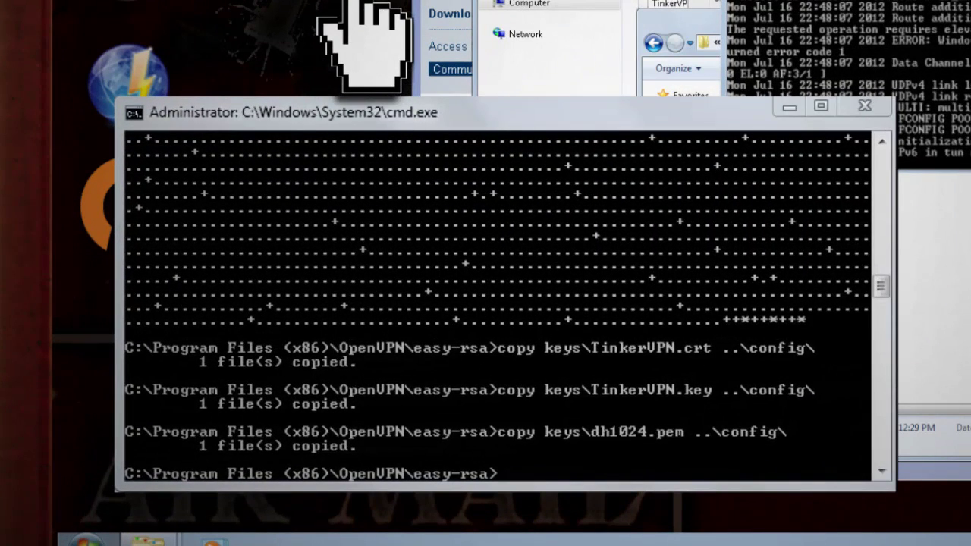
pyautogui.write('vars')
pyautogui.press('Return')
pyautogui.write('build-key')
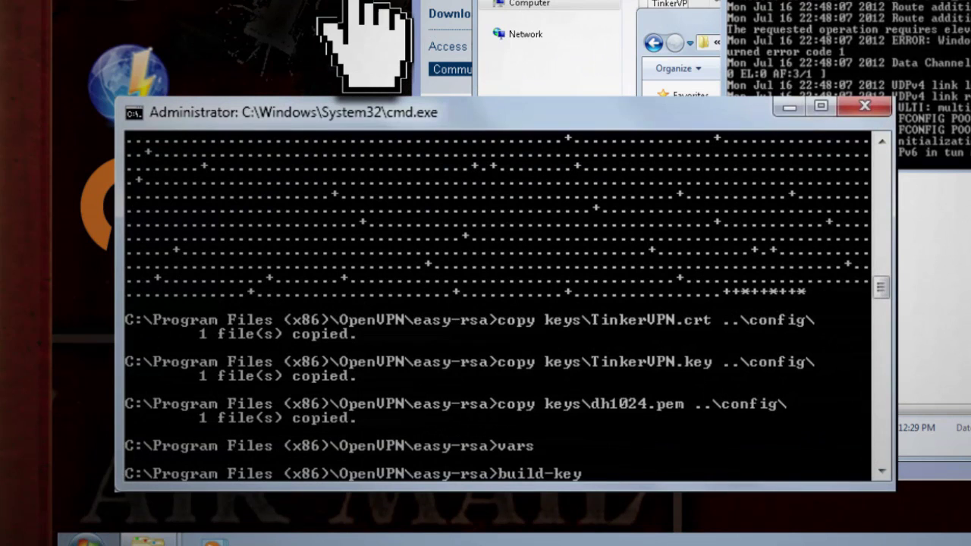
pyautogui.write(' gigafide')
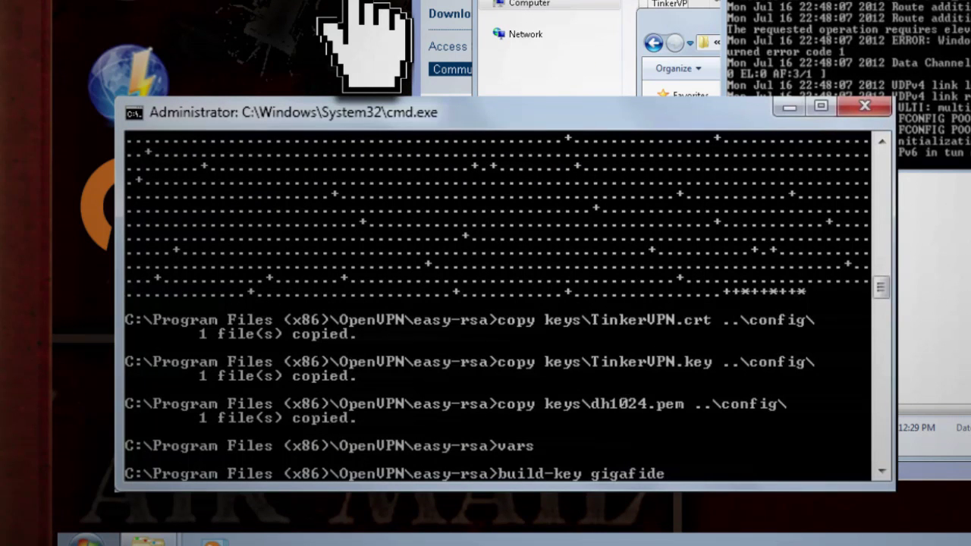
pyautogui.press('Return')
pyautogui.write('y')
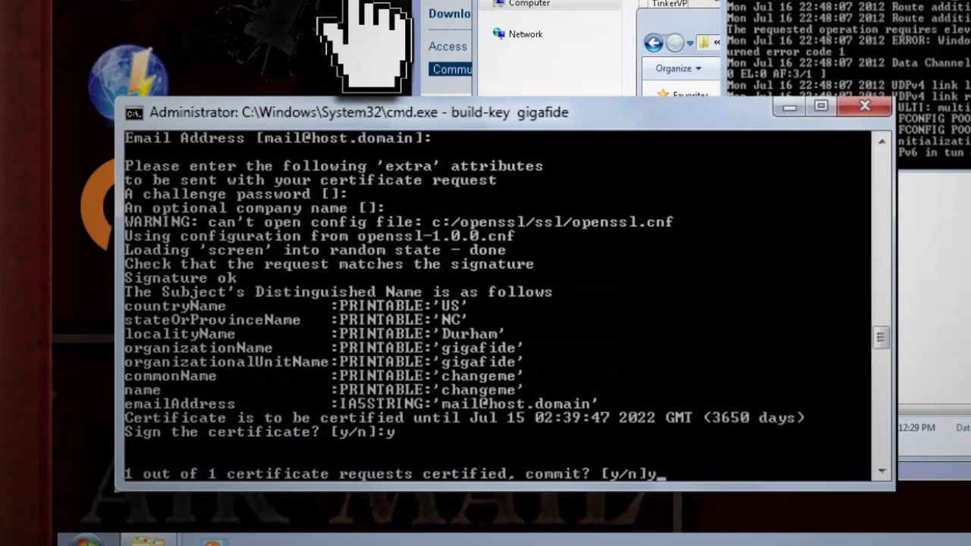
pyautogui.press('Return')
# Copy the gigafide client certificate, gigafide.key and ca.crt to f:\
pyautogui.write('copy keys\\g')
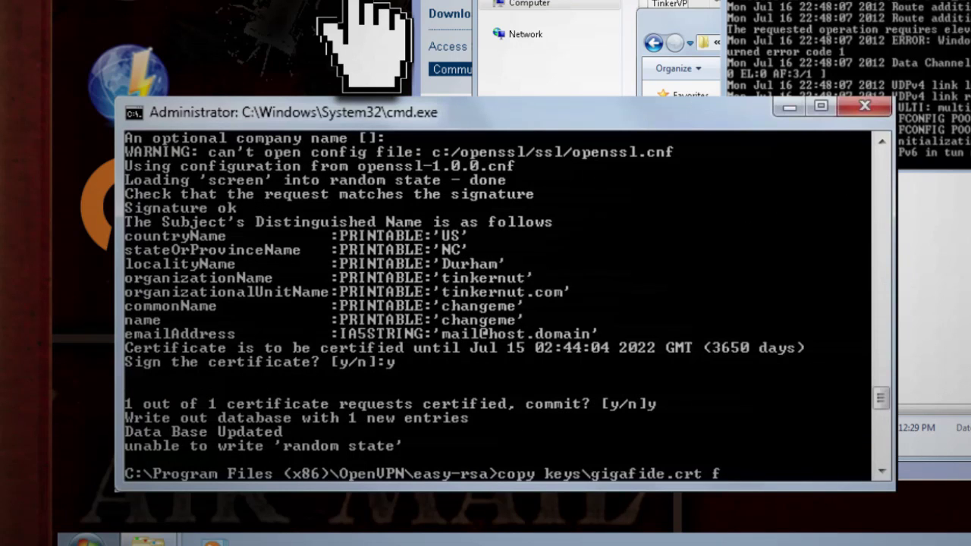
pyautogui.write(':\\')
pyautogui.press('Return')
pyautogui.write('copy keys\\gigafide.key f:\\')
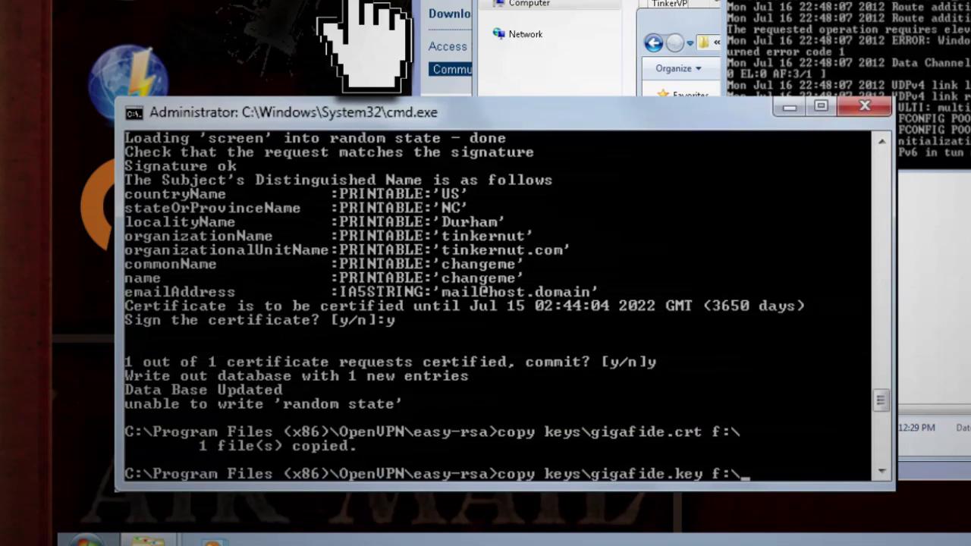
pyautogui.press('Return')
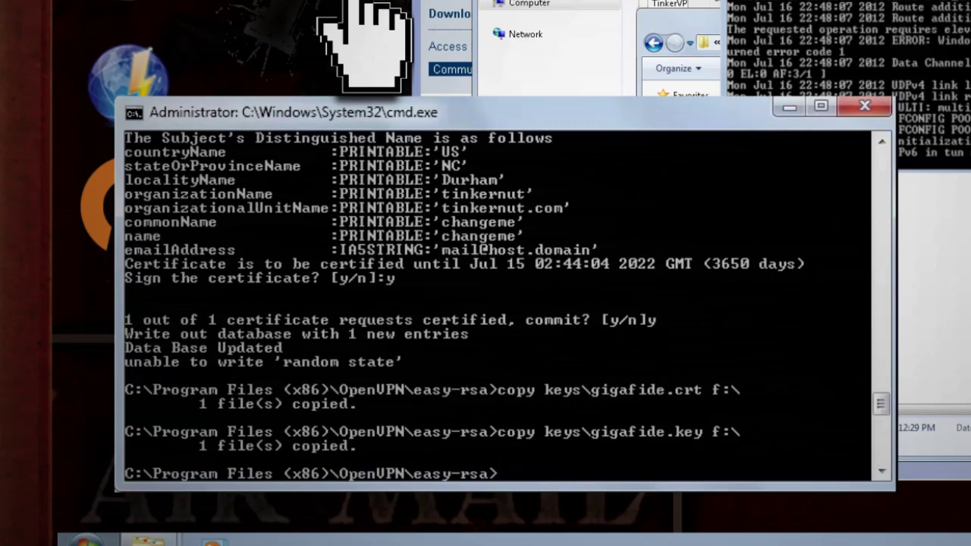
pyautogui.write('copy keys\\ca.crt f:\\')
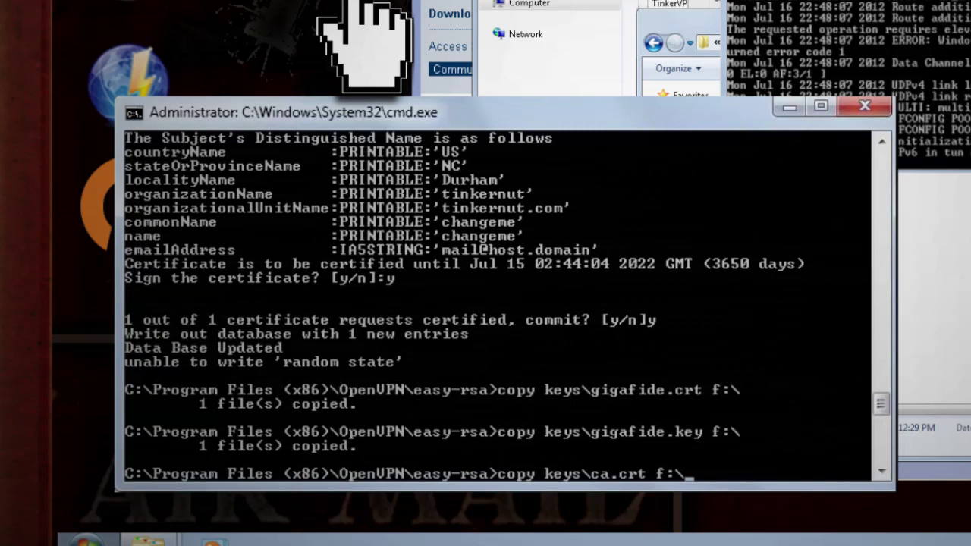
pyautogui.press('Return')
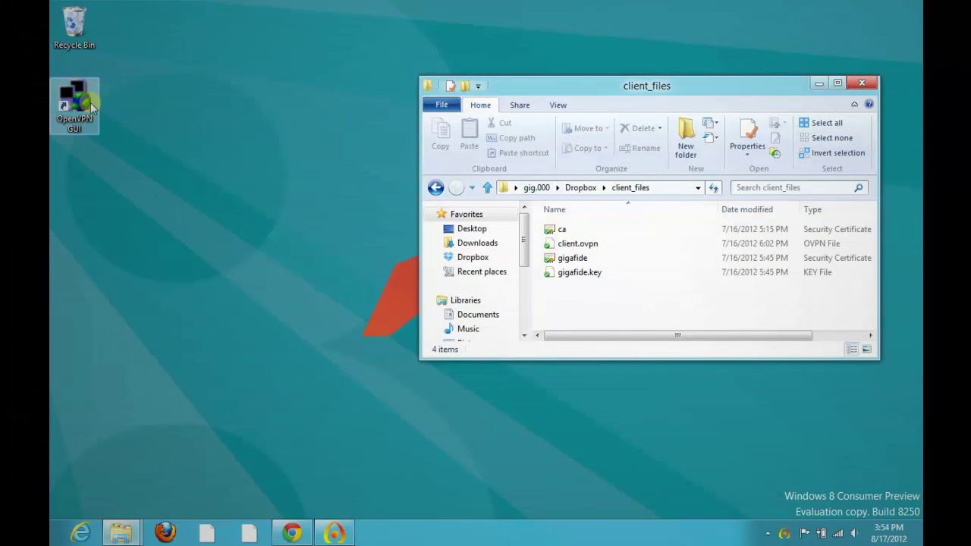
# Move ca, client.ovpn, gigafide and gigafide.key from client_files into the OpenVPN config folder
pyautogui.click(87, 106)
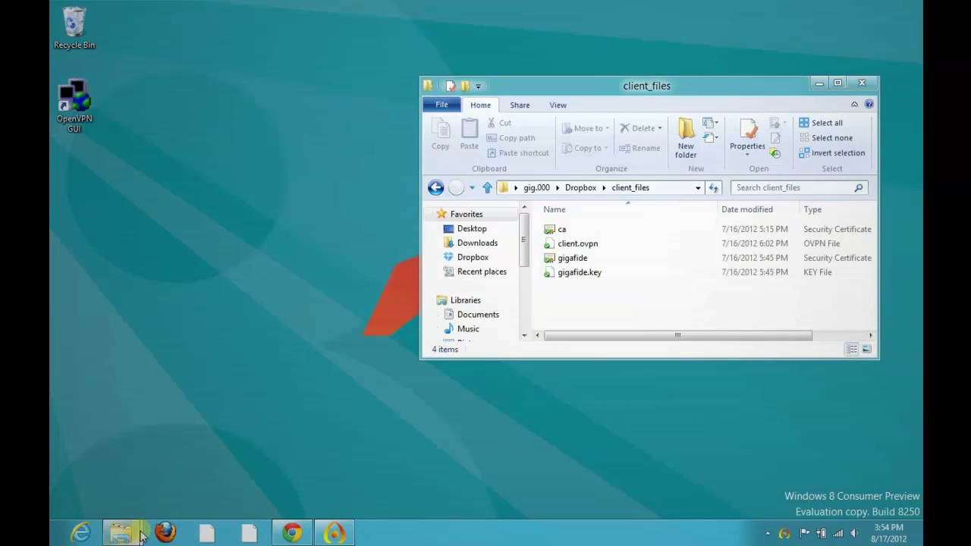
pyautogui.moveTo(140, 531)
pyautogui.click(227, 462)
pyautogui.click(616, 315)
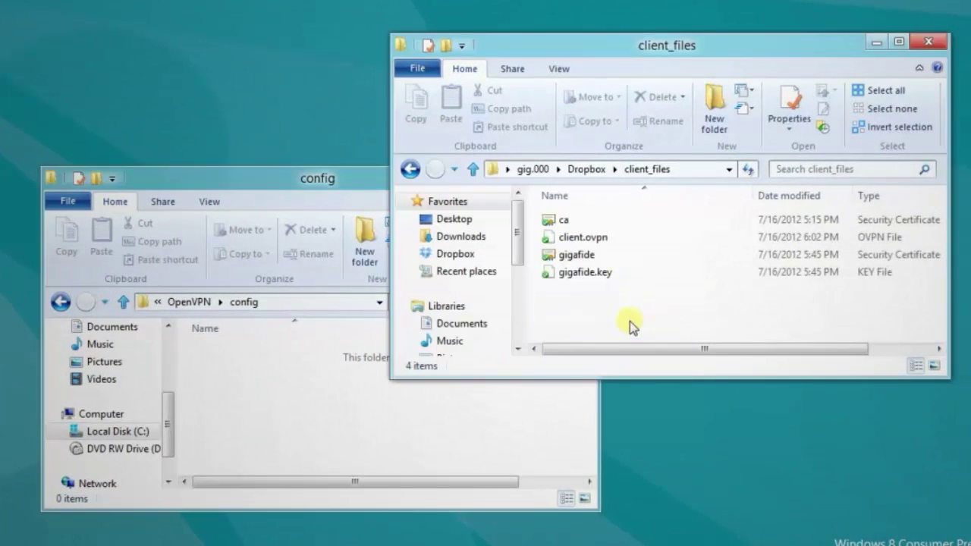
pyautogui.hotkey('ctrl', 'a')
pyautogui.moveTo(579, 272); pyautogui.dragTo(413, 399)
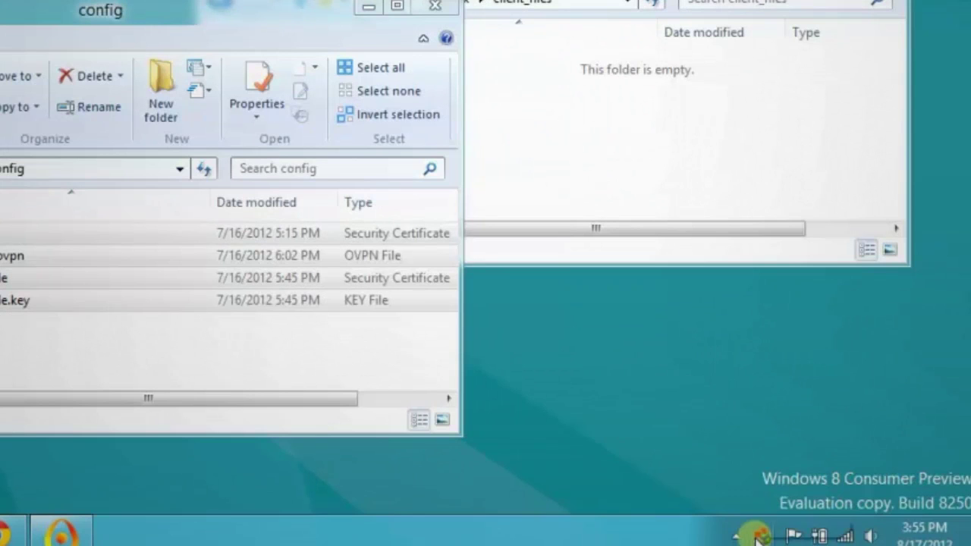
# Connect the OpenVPN GUI client to the VPN server at 192.168.0.3:1194
pyautogui.rightClick(894, 545)
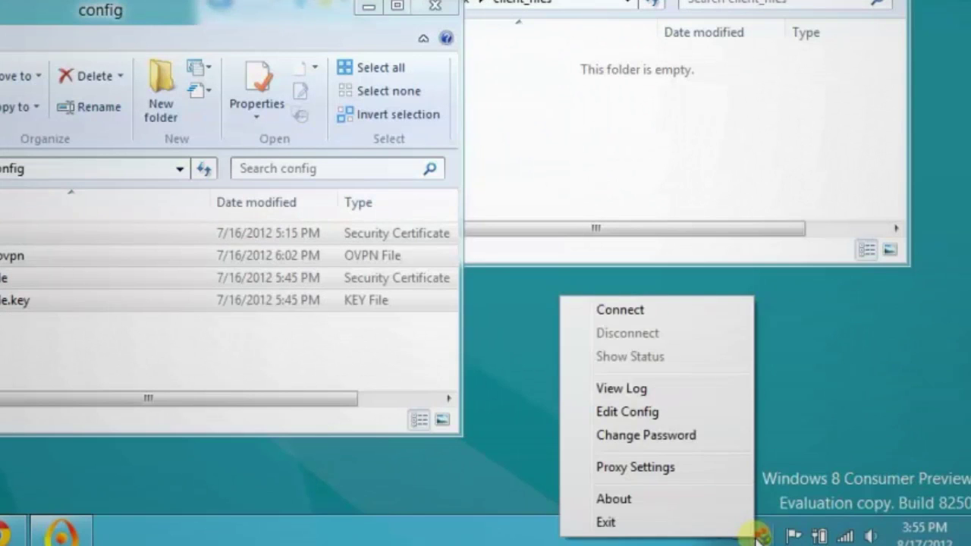
pyautogui.click(655, 310)
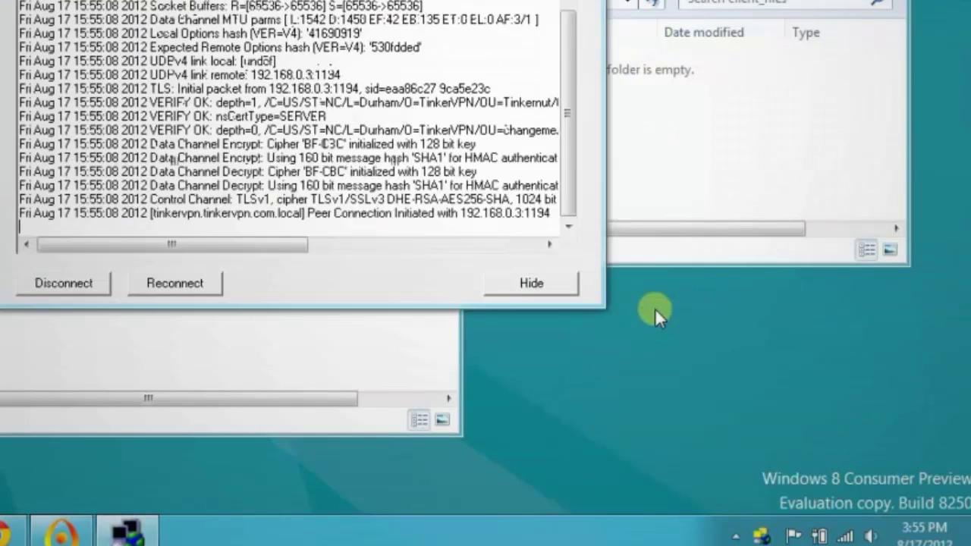